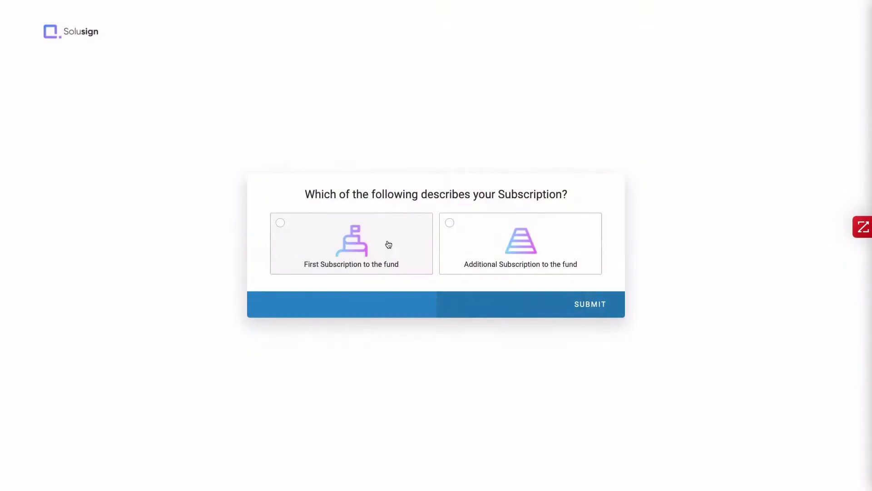
Step: Answer First Subscription, then enter the investor's full name, e-mail and a 10,000 subscription amount
left_click(387, 245)
left_click(387, 246)
type("John Doe")
key("Return")
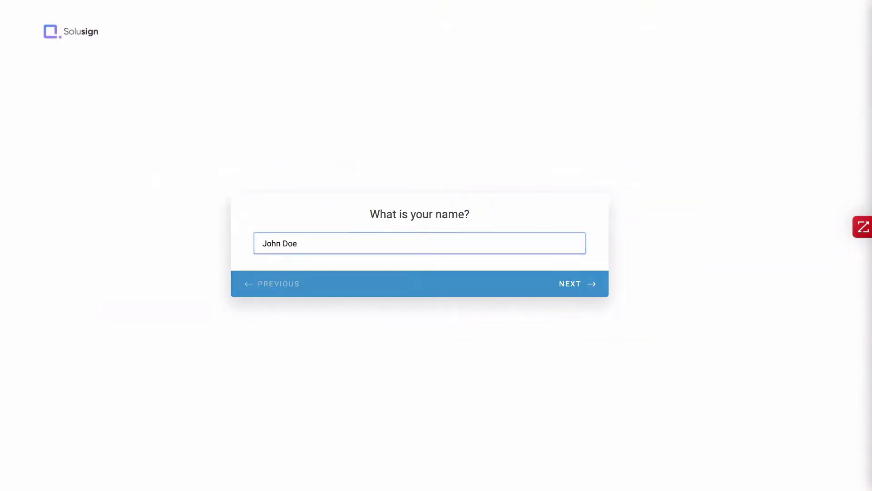
type("john.doe@email.com")
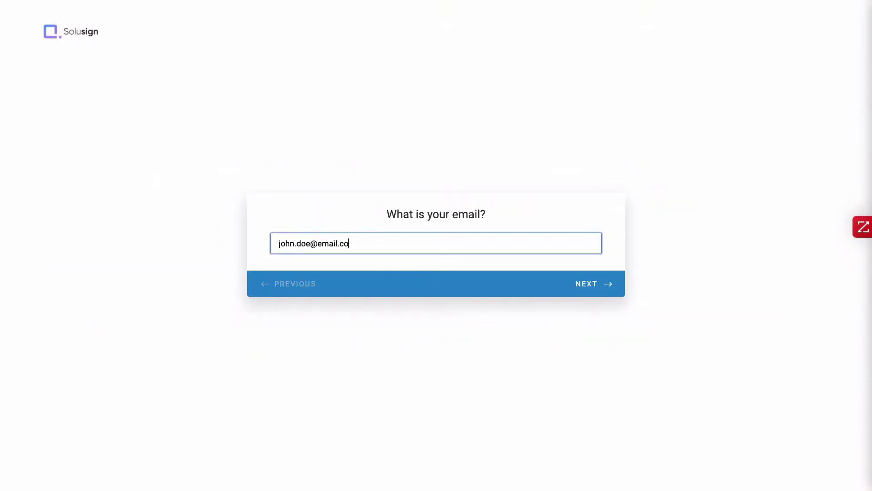
key("Return")
type("10,000")
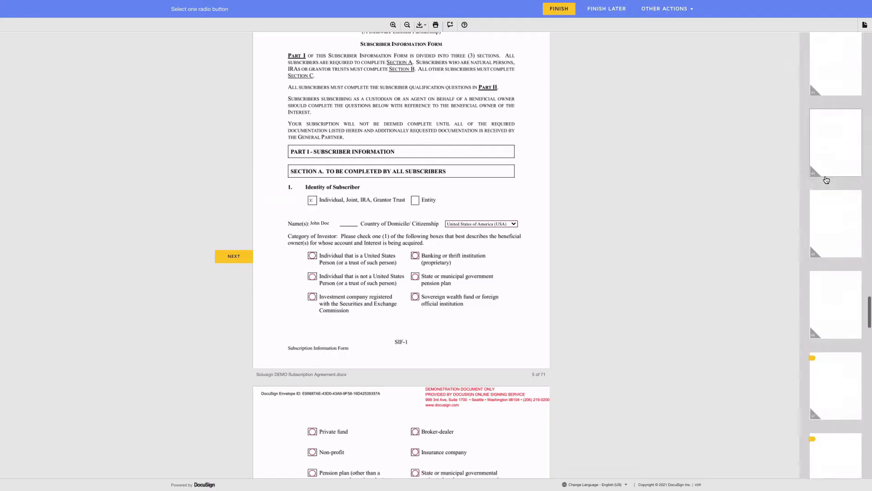
Step: Adopt and sign the required subscriber signature field on page 47 of the prefilled agreement
left_click(827, 353)
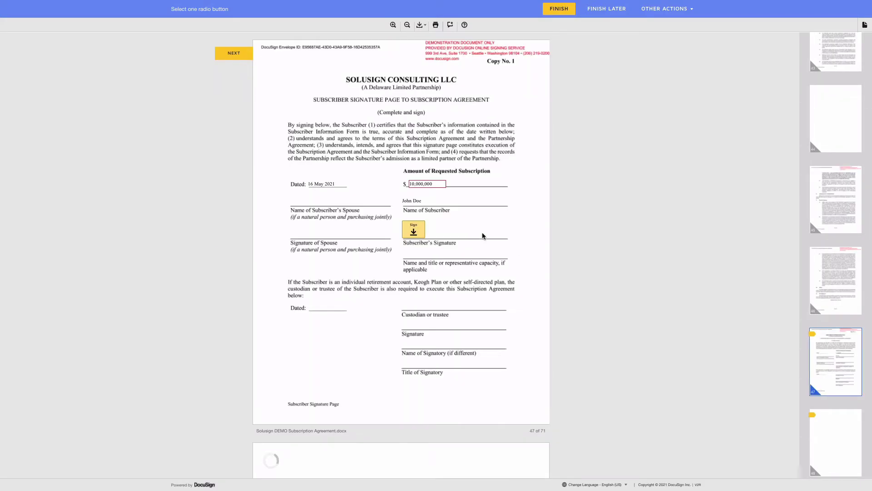
left_click(414, 230)
left_click(309, 195)
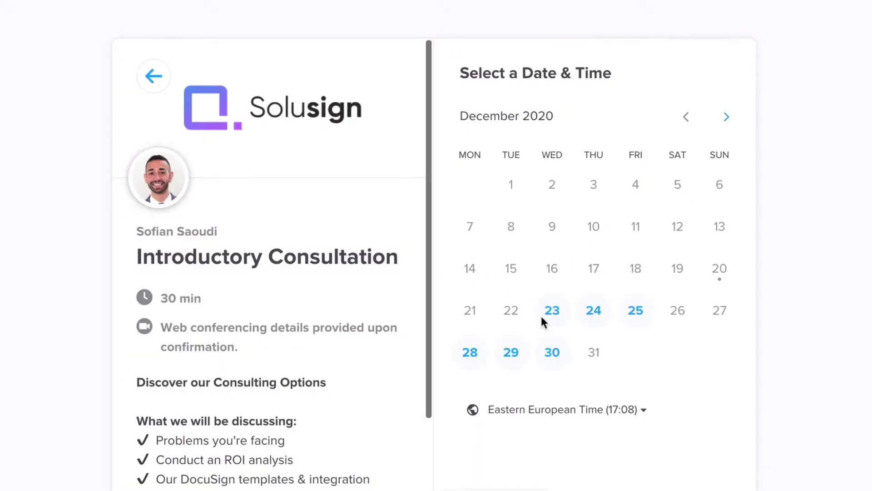
Step: Book the consultation for the 19:00 slot on Tuesday, December 29 and confirm it
left_click(514, 354)
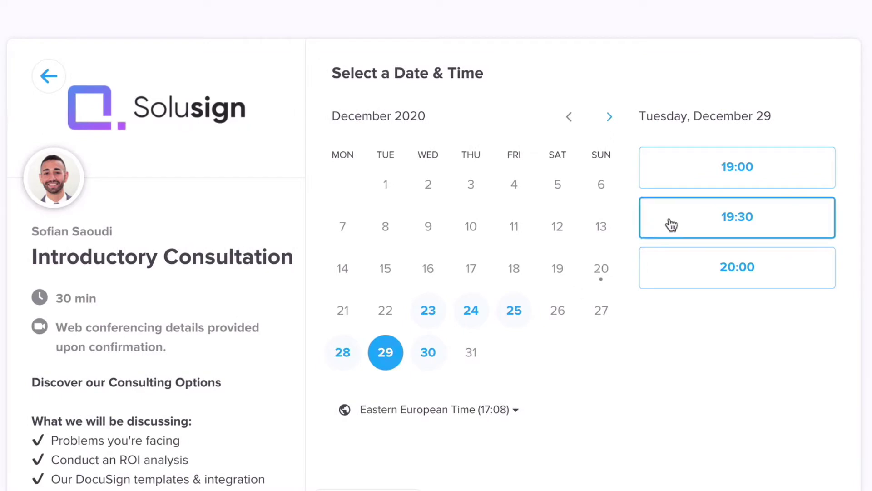
left_click(731, 172)
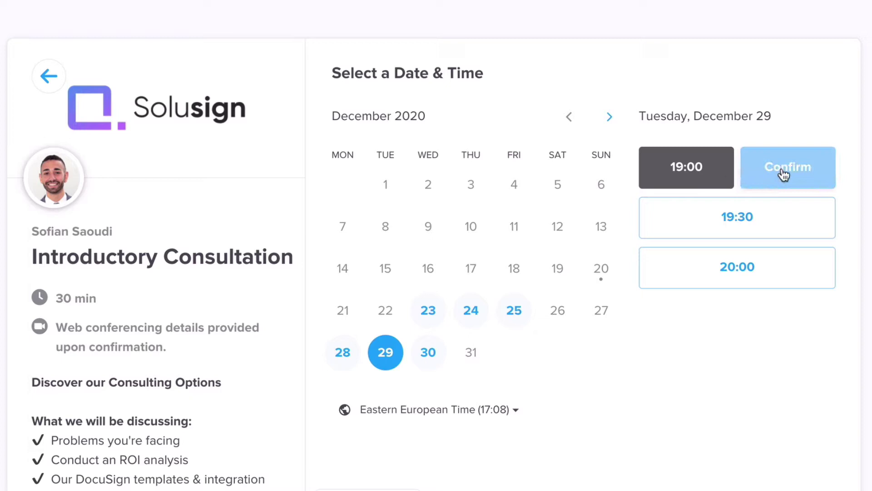
left_click(784, 172)
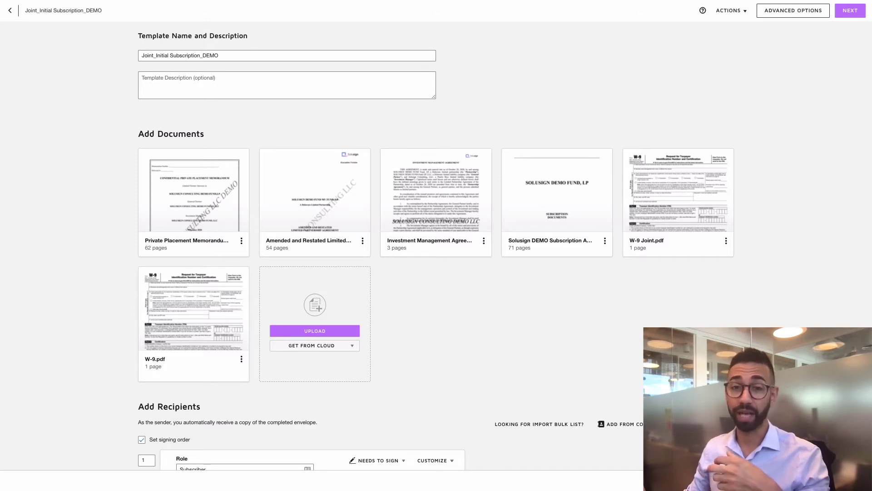
scroll(386, 227, "down", 6)
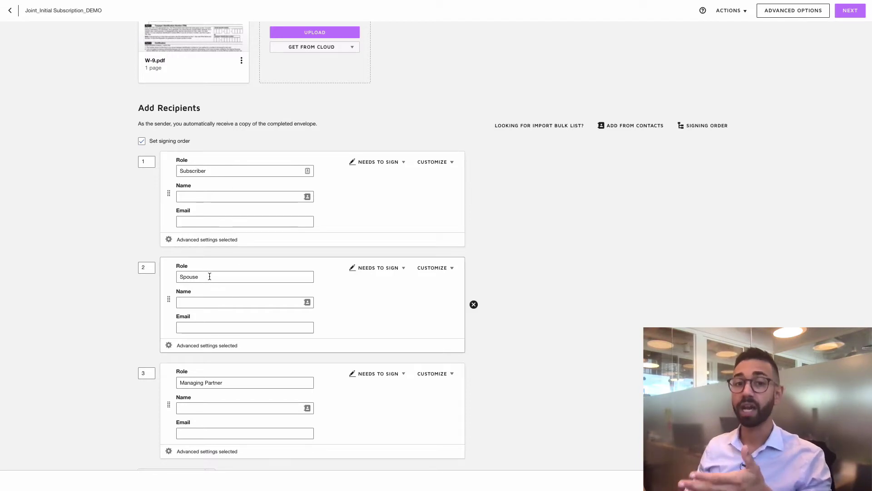
scroll(263, 293, "down", 3)
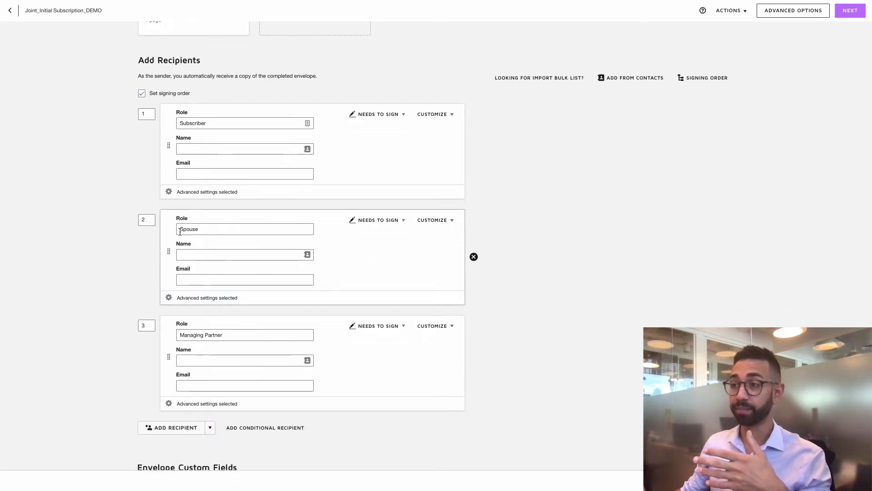
scroll(339, 269, "down", 2)
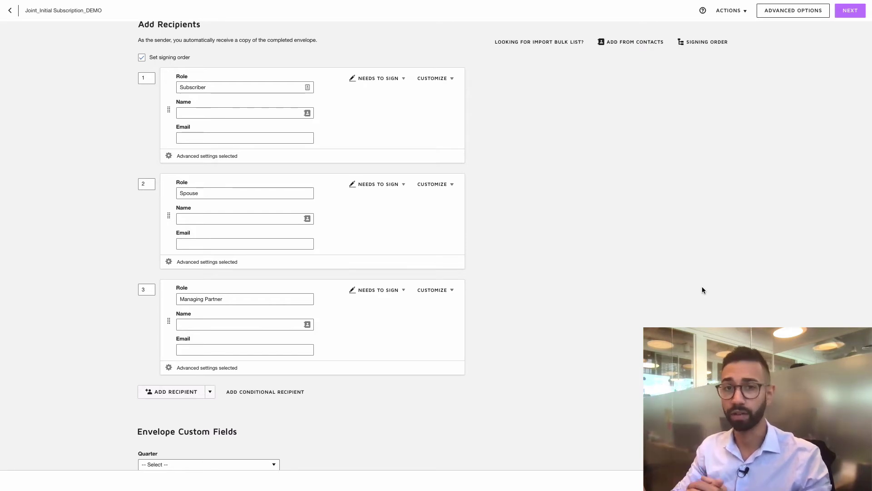
scroll(417, 295, "up", 9)
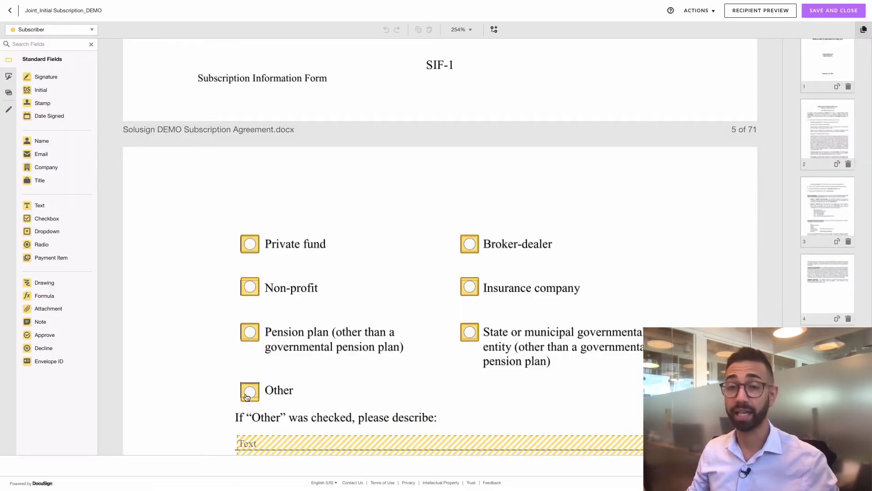
Step: Review the Subscriber's fields, selecting the Other text field and four mailing address fields, then return to Part I
scroll(428, 360, "down", 3)
left_click(436, 360)
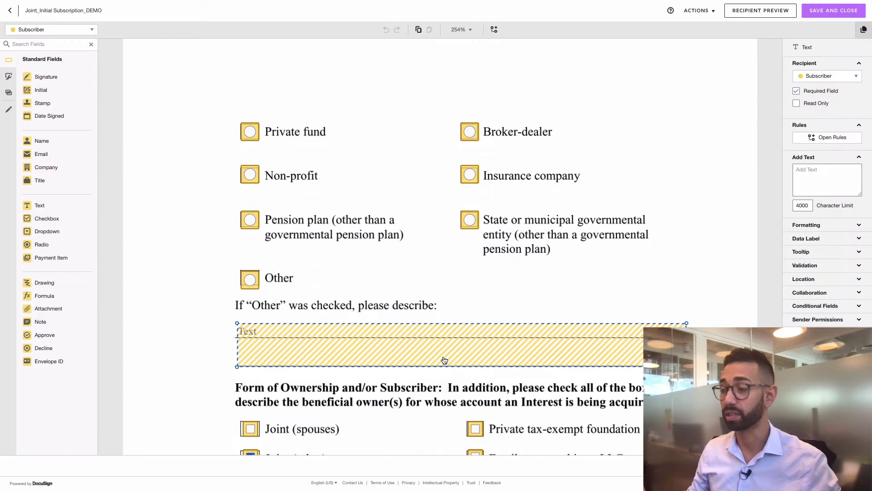
scroll(455, 361, "down", 15)
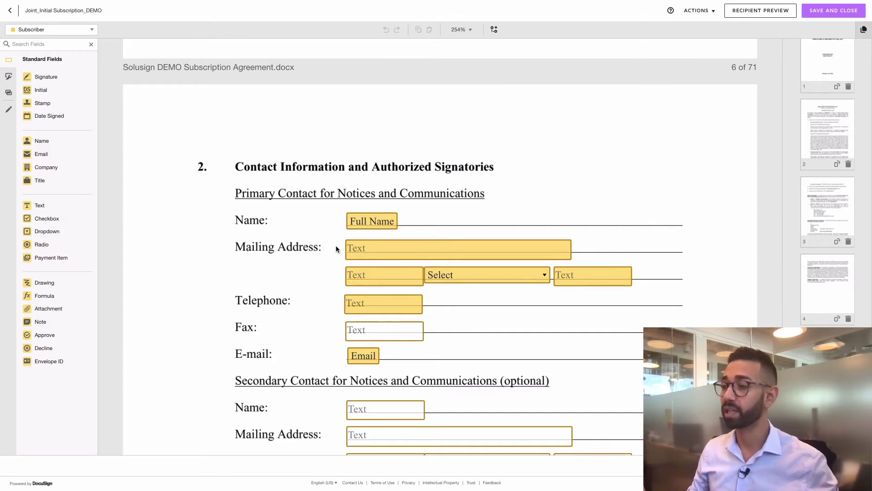
left_click_drag(336, 246, 666, 279)
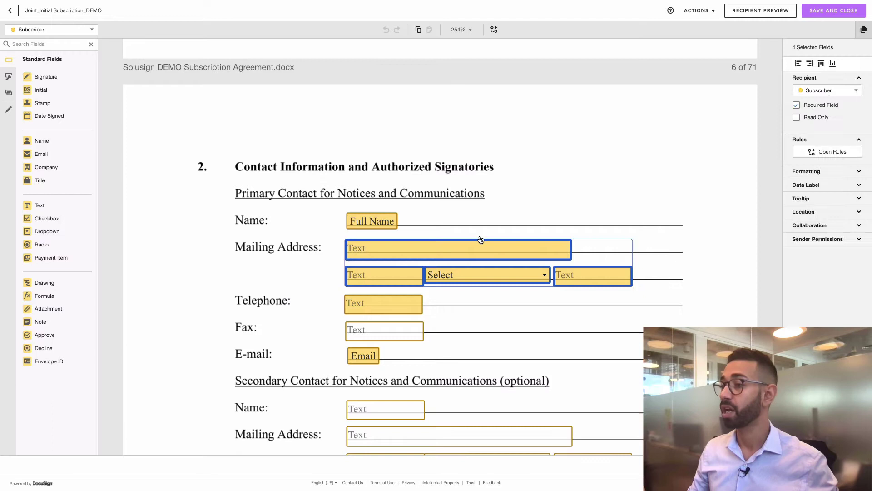
left_click(619, 203)
scroll(824, 196, "down", 20)
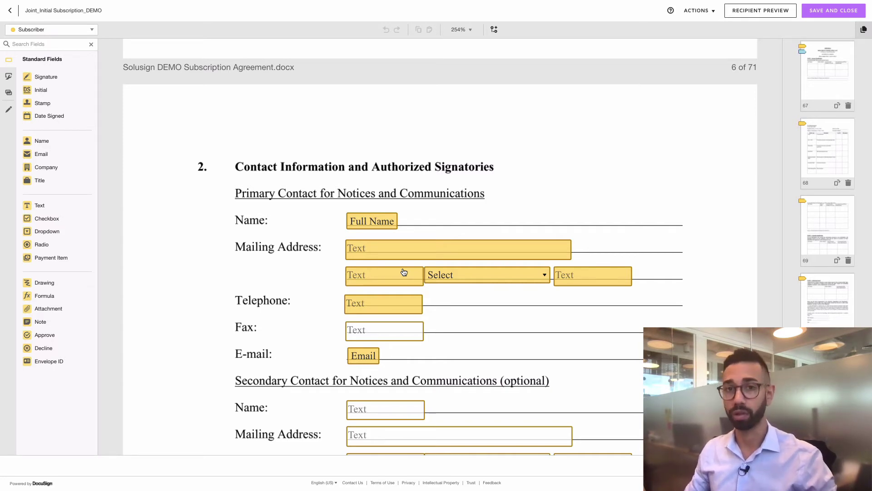
scroll(404, 272, "down", 3)
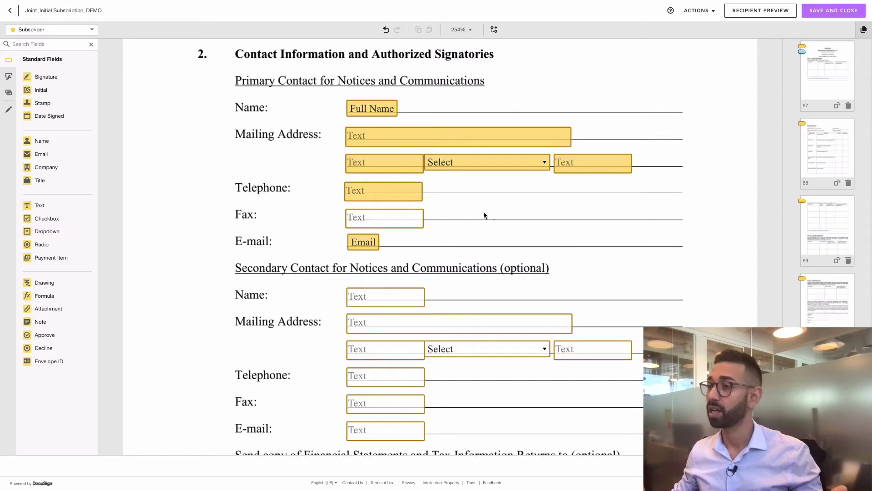
scroll(484, 211, "up", 15)
scroll(288, 136, "up", 15)
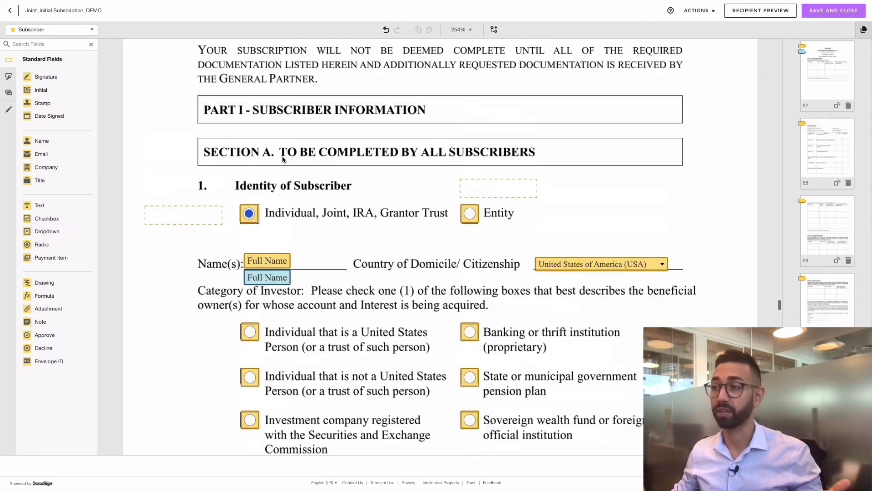
Step: On page 47, select the Spouse's and then the Subscriber's Full Name and Sign fields, then deselect
scroll(825, 200, "up", 20)
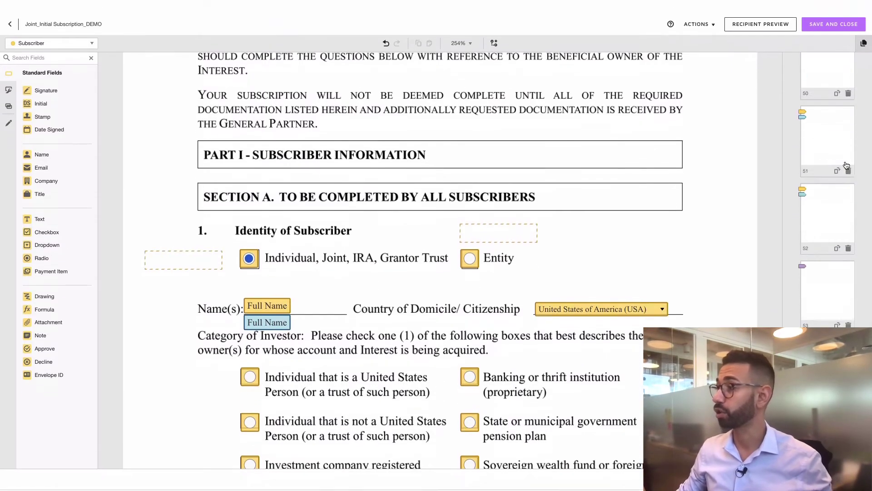
left_click(822, 202)
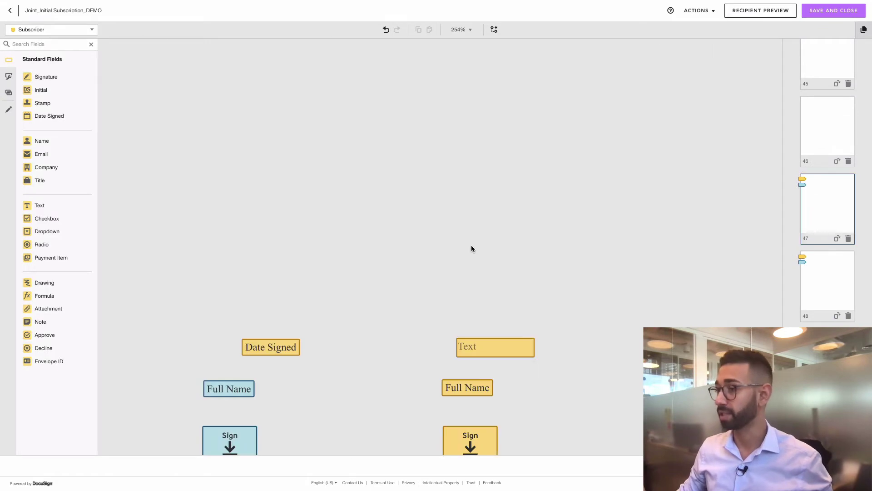
left_click_drag(144, 285, 301, 377)
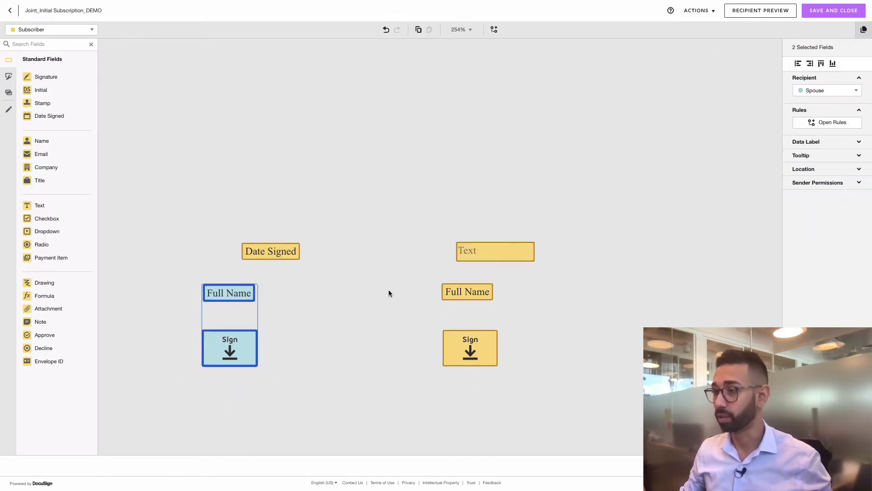
left_click_drag(388, 291, 543, 377)
left_click(580, 368)
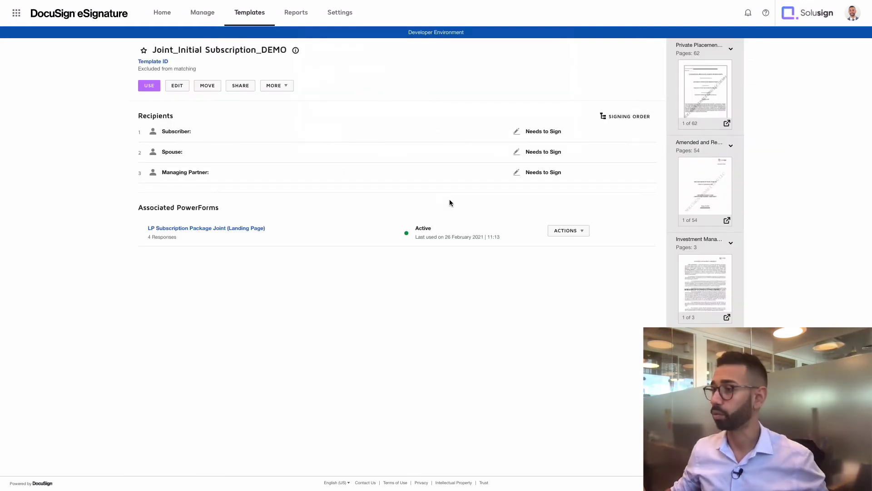
Step: Copy the LP Subscription Package Joint PowerForm URL via its ACTIONS menu
left_click(575, 232)
left_click(547, 245)
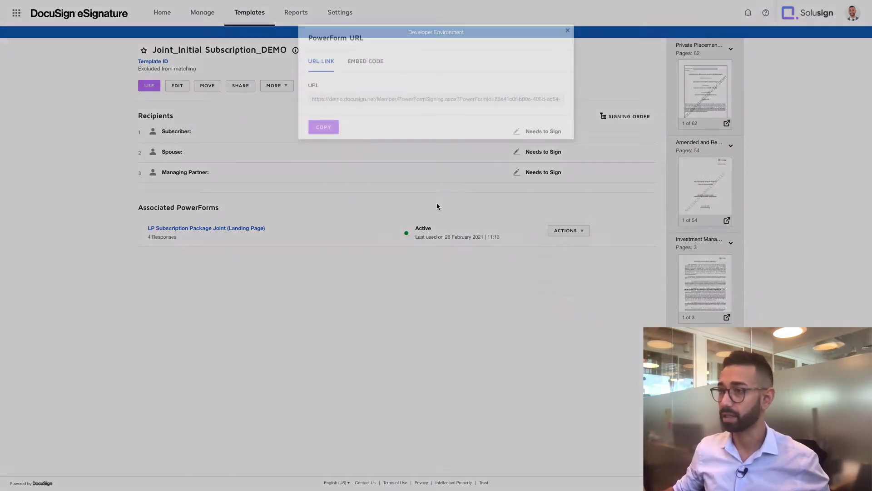
left_click(324, 119)
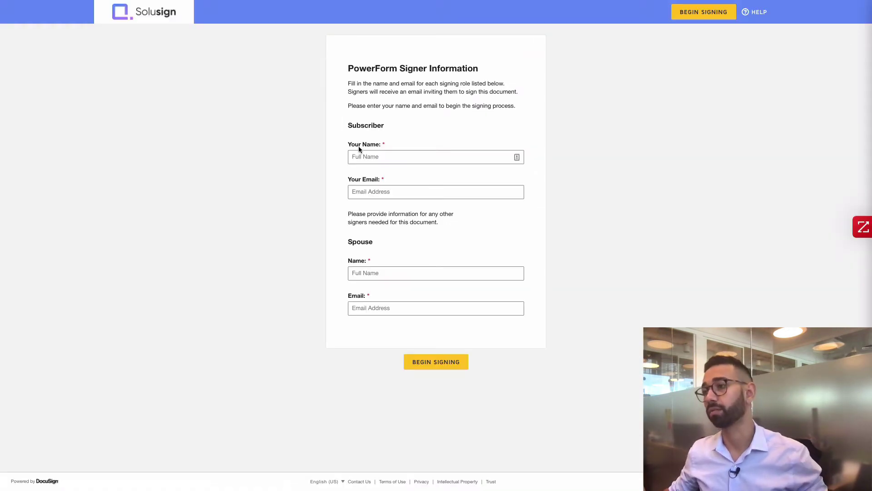
Step: Enter the subscriber's full name and e-mail, autofill the spouse's saved name and e-mail, and begin signing
left_click(358, 152)
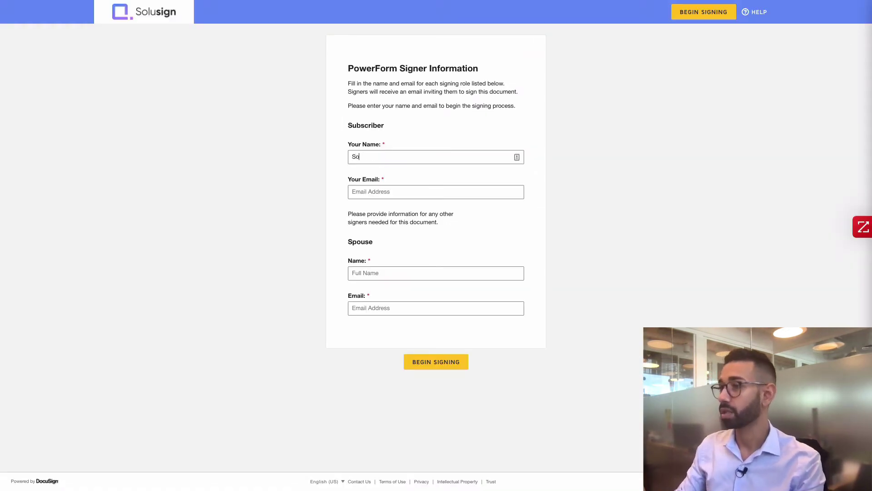
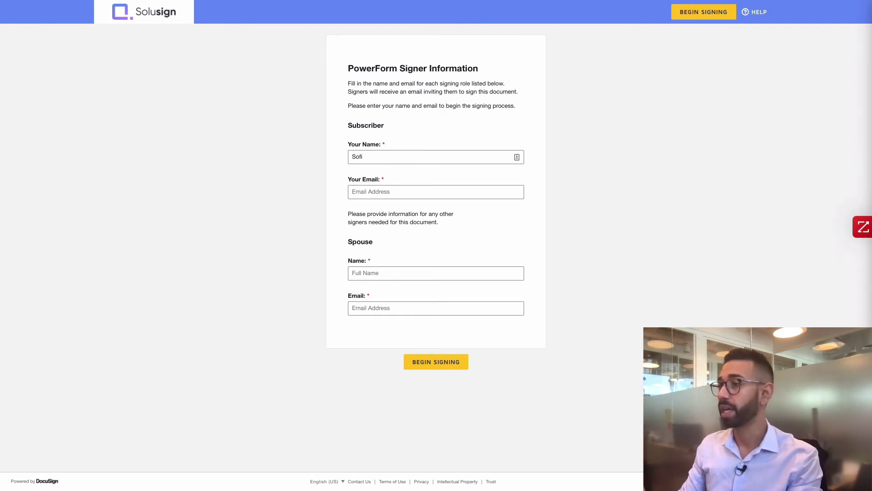
key("Tab")
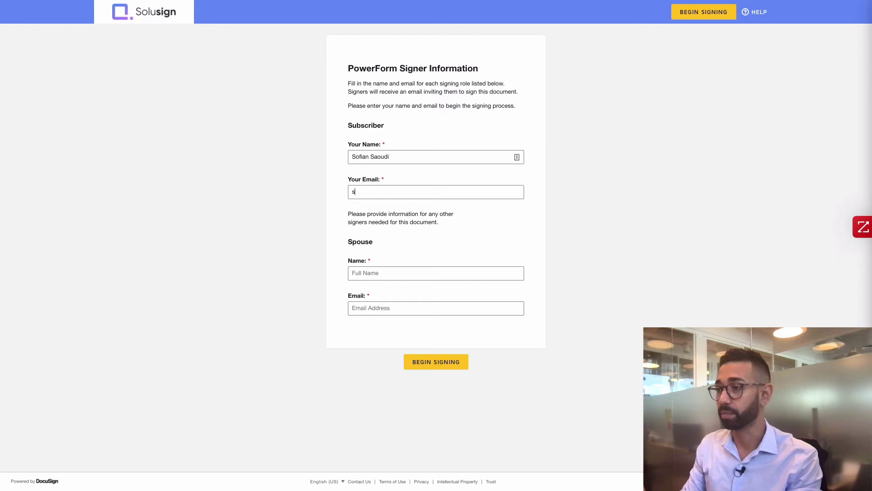
key("Tab")
key("Down")
key("Return")
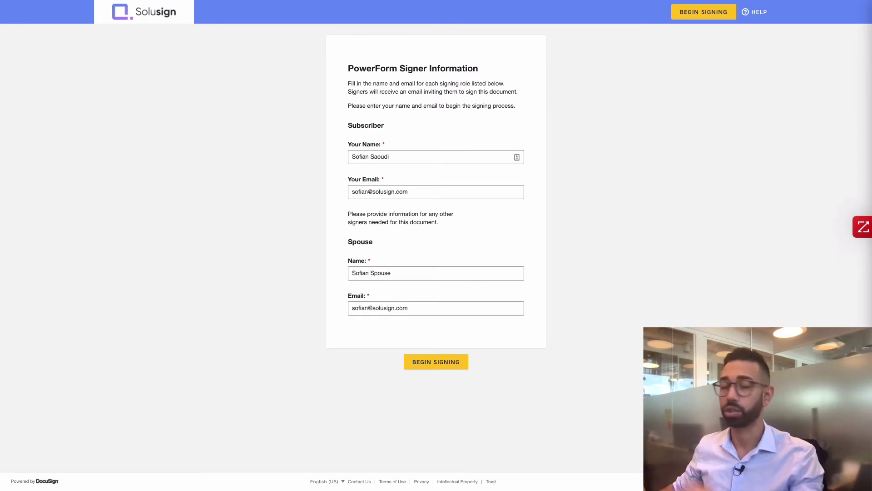
left_click(439, 363)
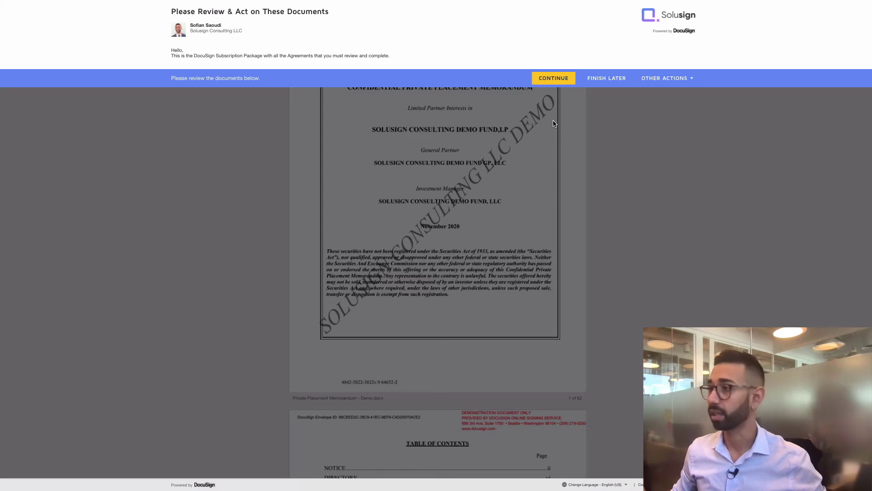
Step: Dismiss the signing intro and jump to the first required field in the subscription documents
left_click(547, 79)
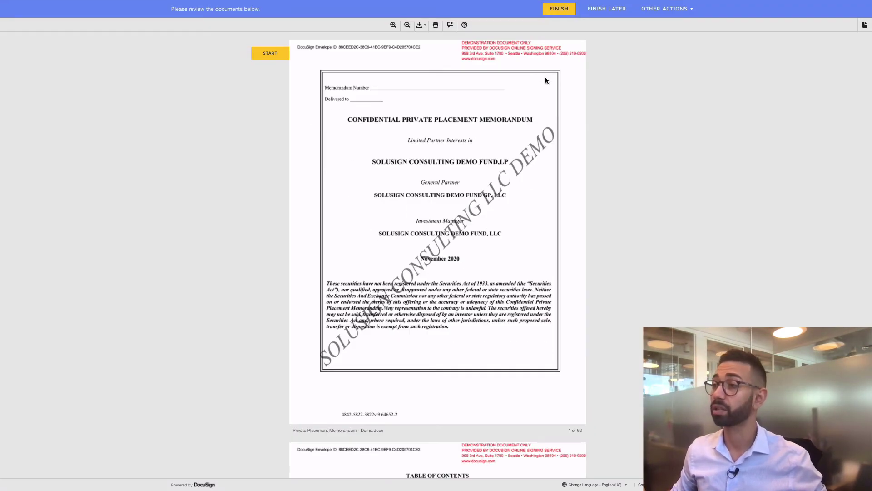
left_click(275, 53)
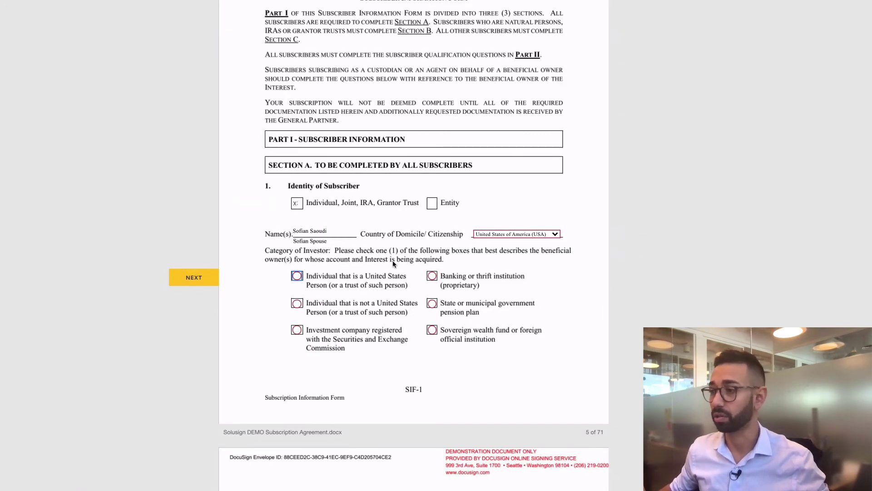
scroll(402, 286, "down", 3)
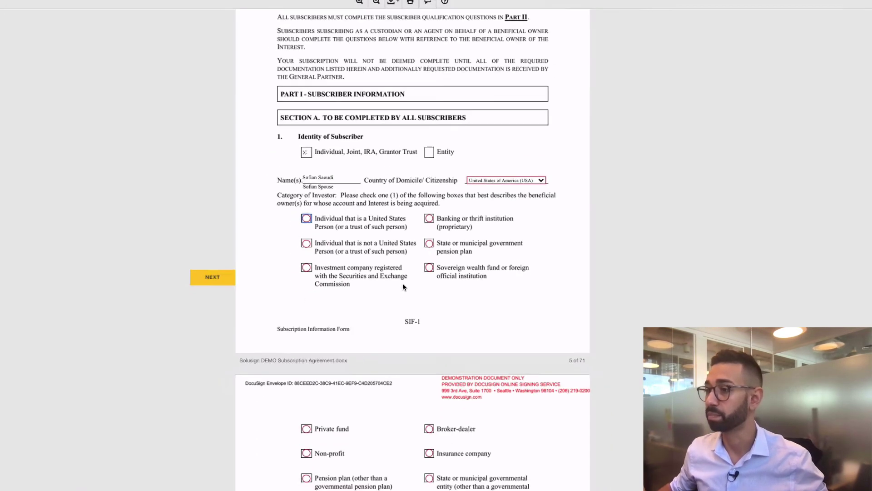
scroll(403, 286, "down", 5)
Step: Mark ownership as Joint (spouses) and autofill the mailing address, city, state and zip from a saved suggestion
left_click(349, 329)
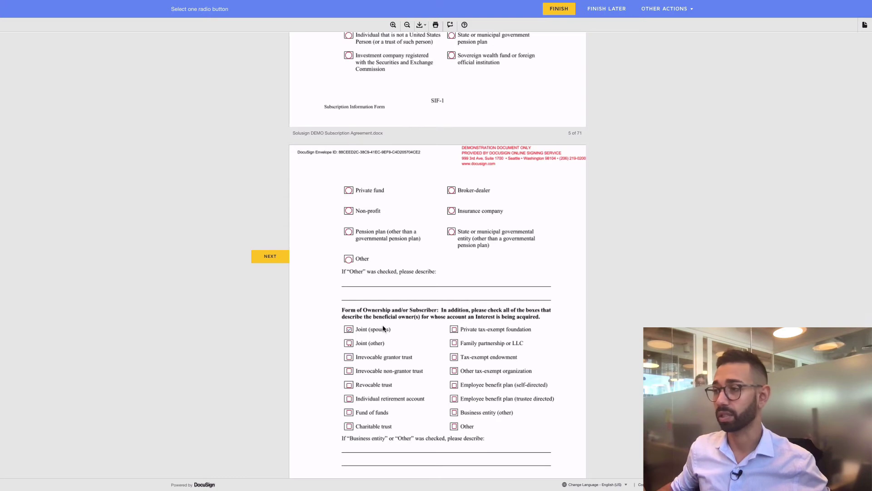
key("Tab")
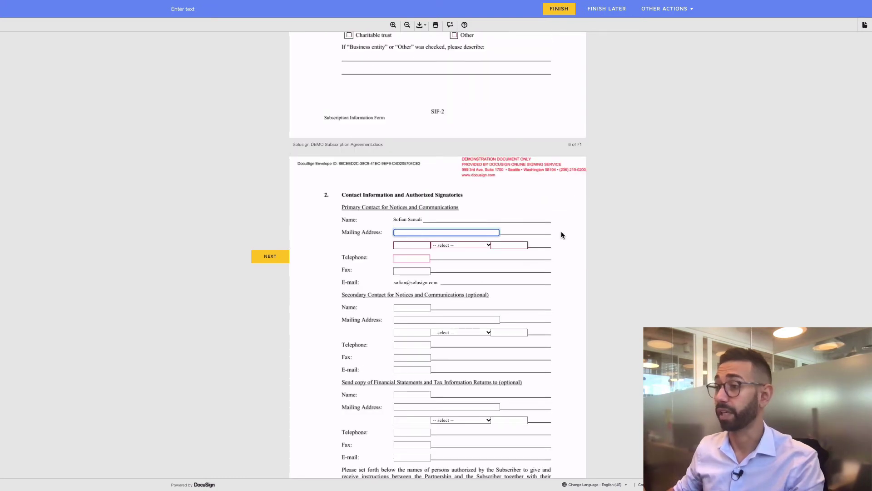
type("123")
key("Down")
key("Return")
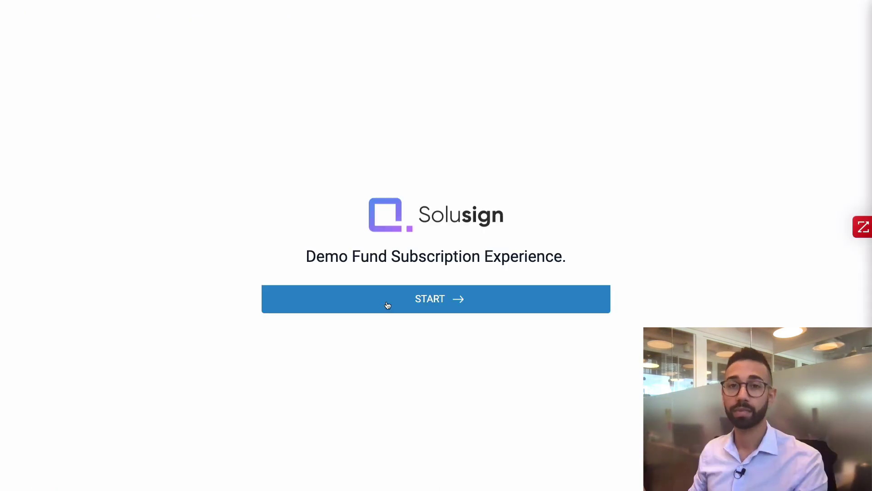
Step: Start the Solusign subscription questionnaire
left_click(387, 300)
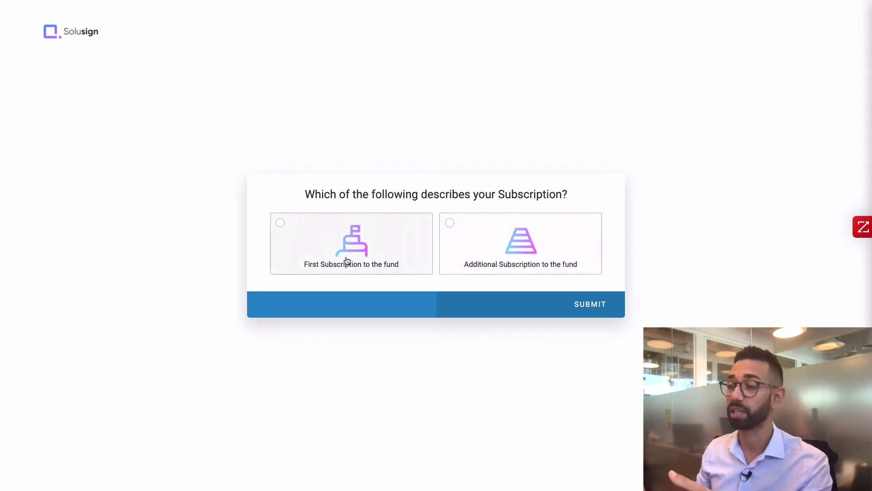
Step: Answer First Subscription to the fund and I am the Subscriber, then continue to the name question
left_click(384, 238)
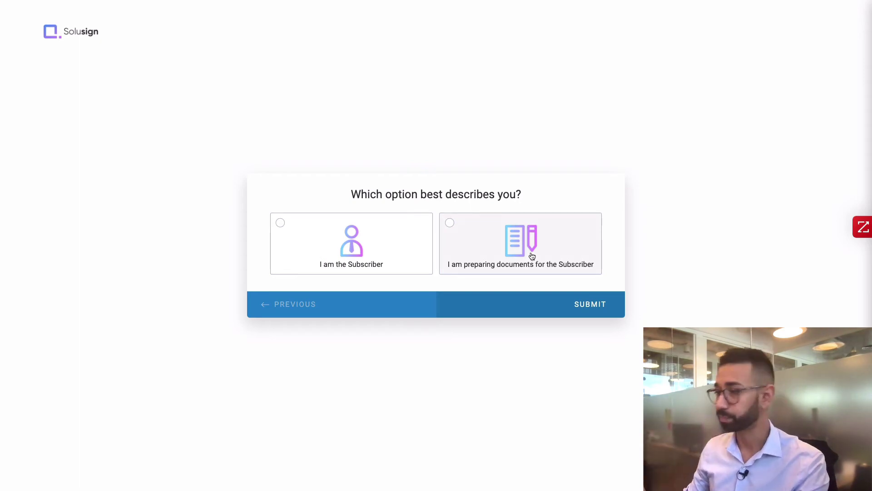
left_click(331, 236)
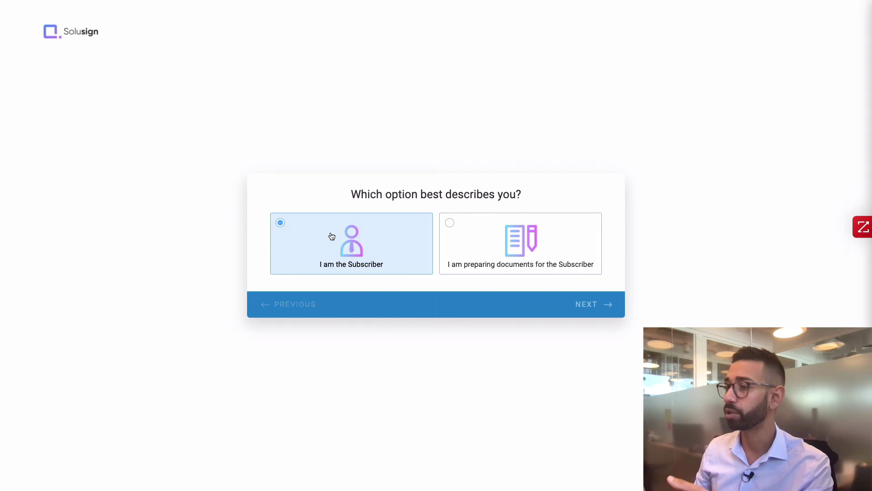
left_click(317, 241)
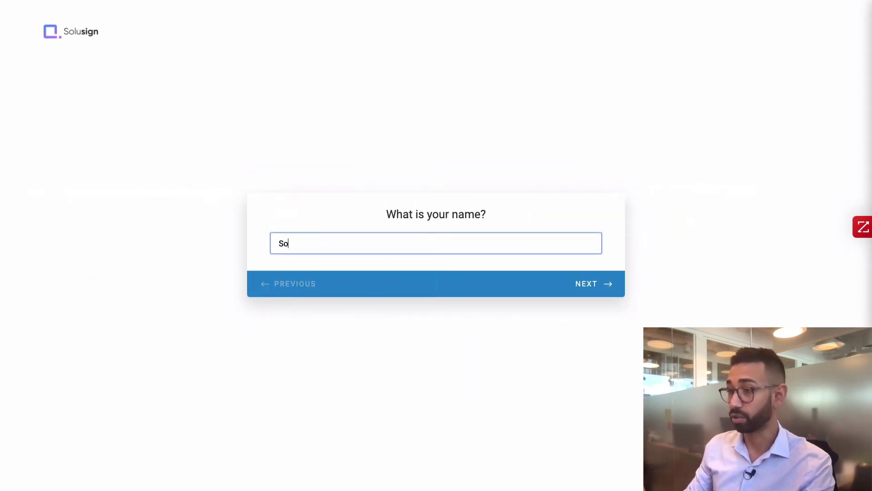
Step: Enter the investor's name and e-mail, then a 1,000,000 USD subscription amount, and continue
key("Return")
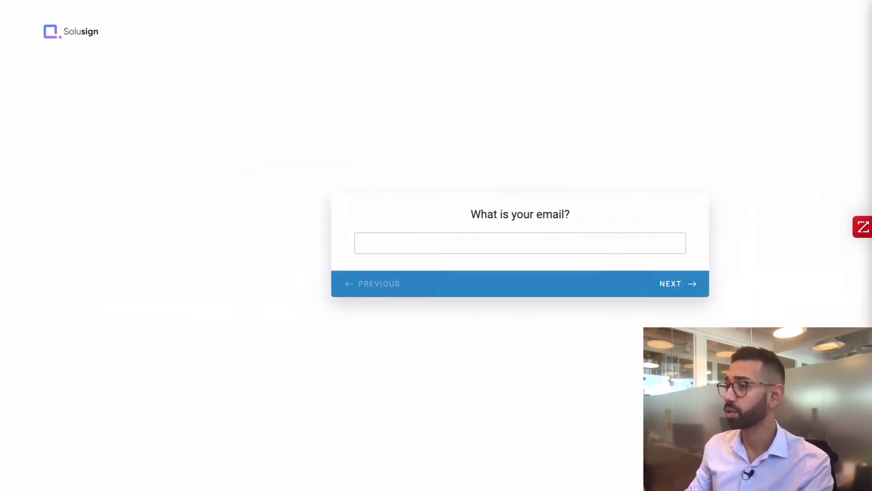
type("s")
type("1,000")
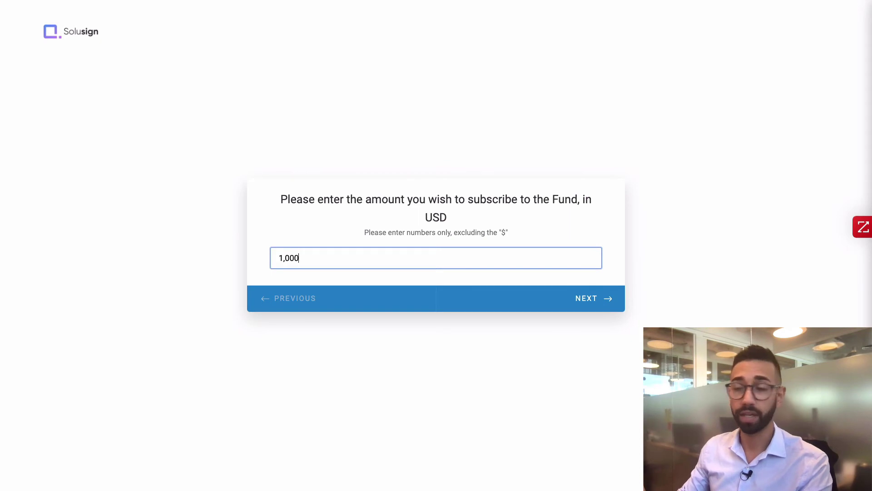
type(",000")
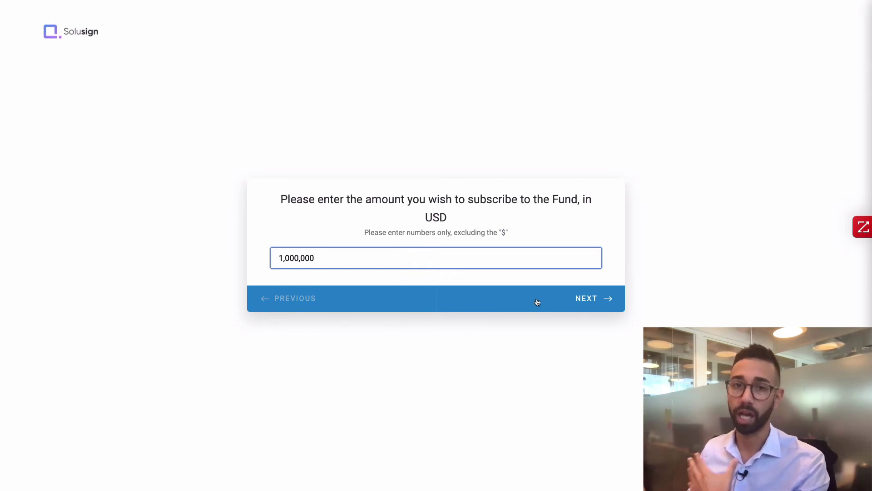
left_click(585, 300)
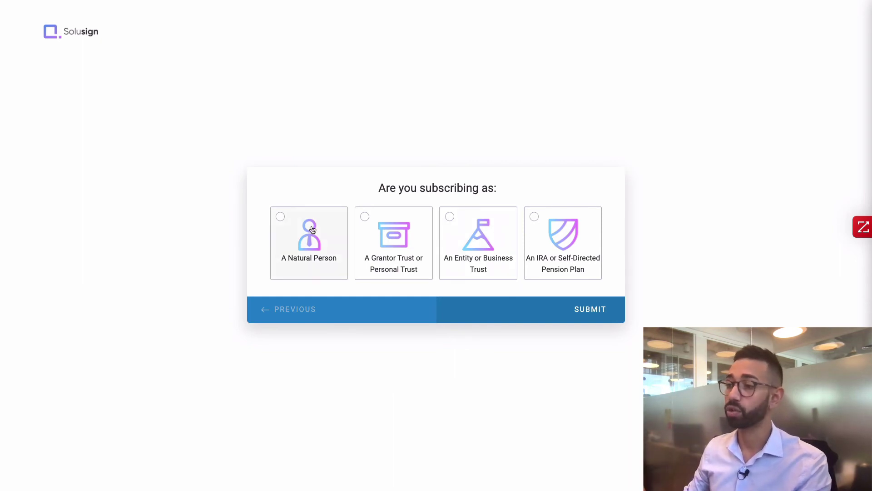
Step: Answer the questionnaire as A Natural Person, No to subscribing with a spouse, and submit it
left_click(312, 247)
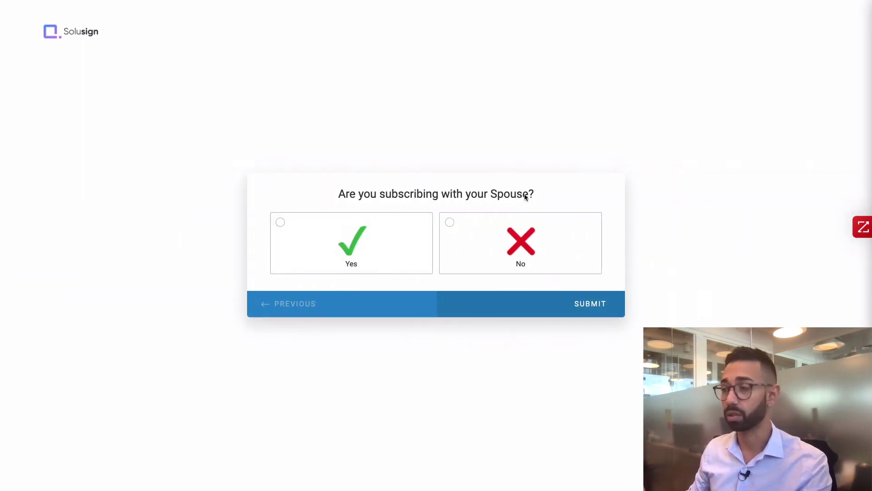
left_click(543, 239)
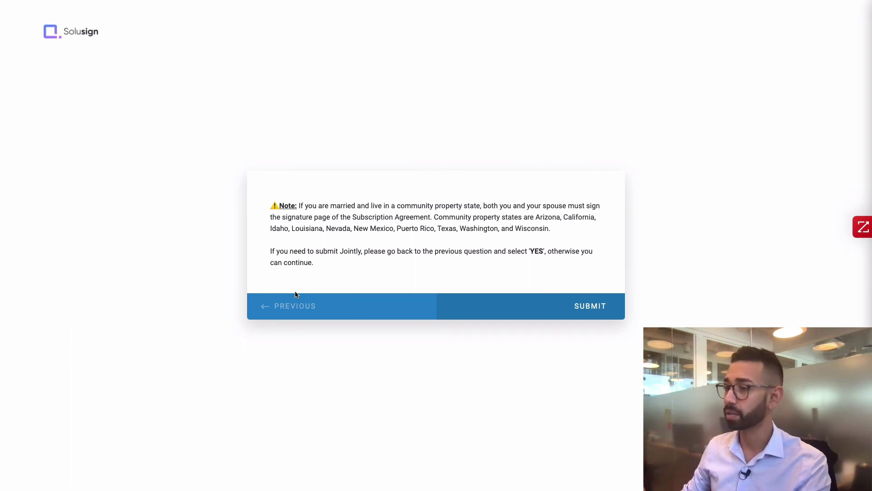
left_click(593, 313)
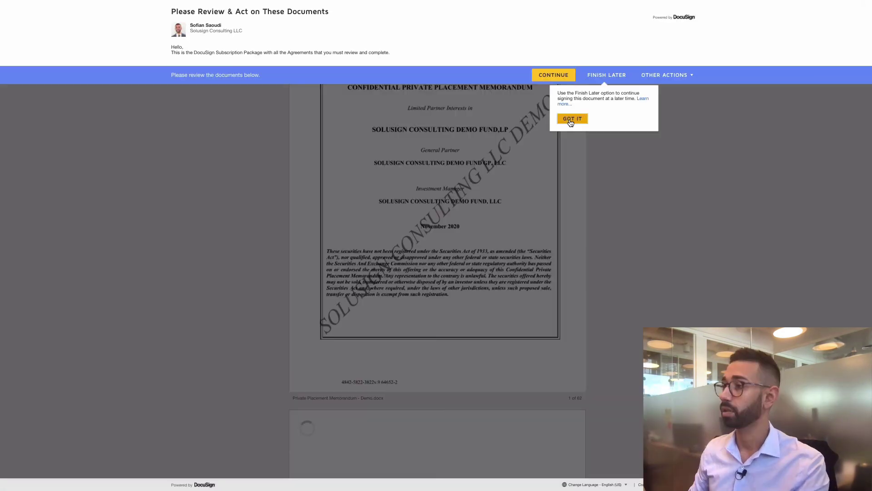
Step: Dismiss the tip and jump to the first required radio-button choice on page 5 of the Subscription Agreement
left_click(572, 120)
left_click(543, 79)
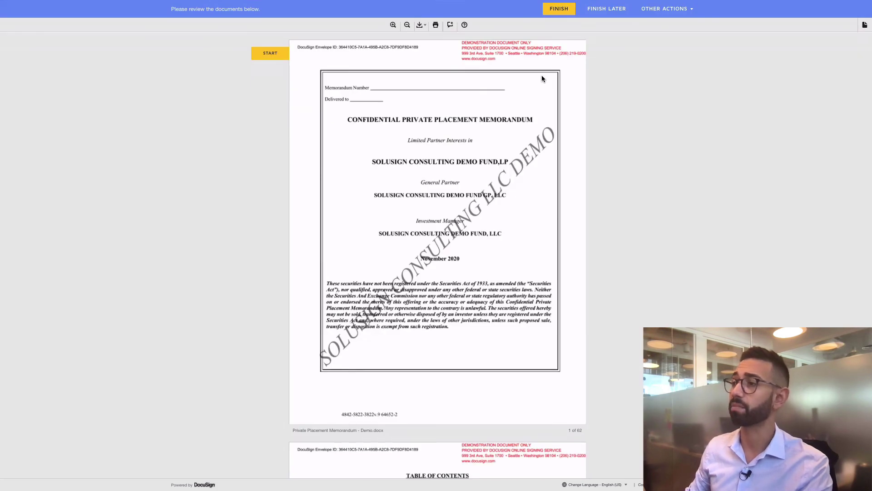
left_click(259, 57)
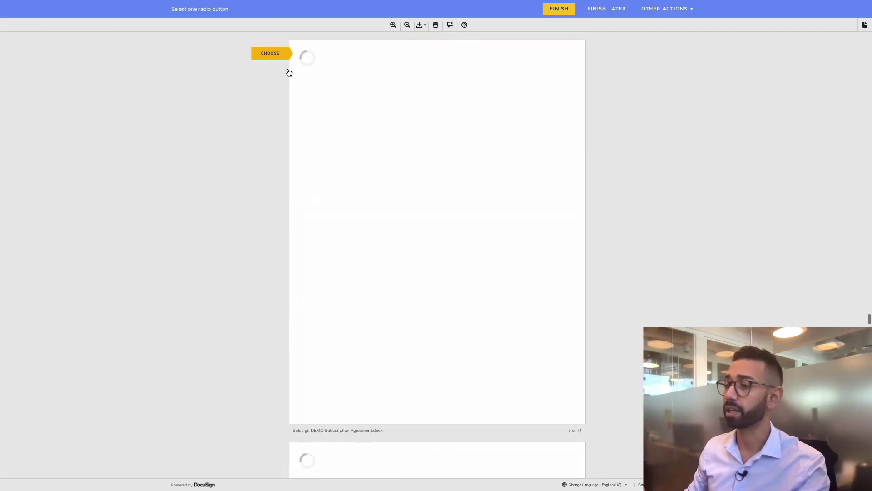